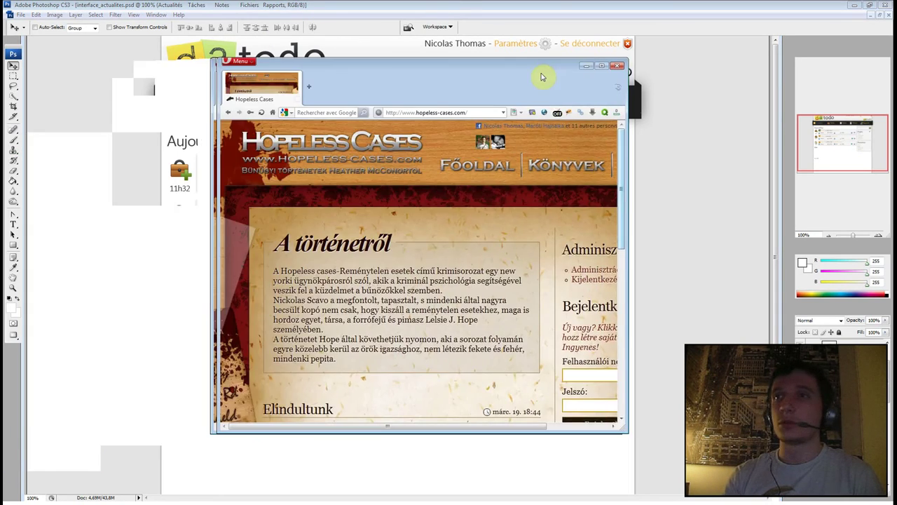
Place the Opera window with hopeless-cases.com's 'A történetről' page over the right side of the Datodo mockup
mouse_move(541, 75)
left_mouse_down()
mouse_move(671, 92)
mouse_move(627, 90)
left_mouse_up()
double_click(629, 91)
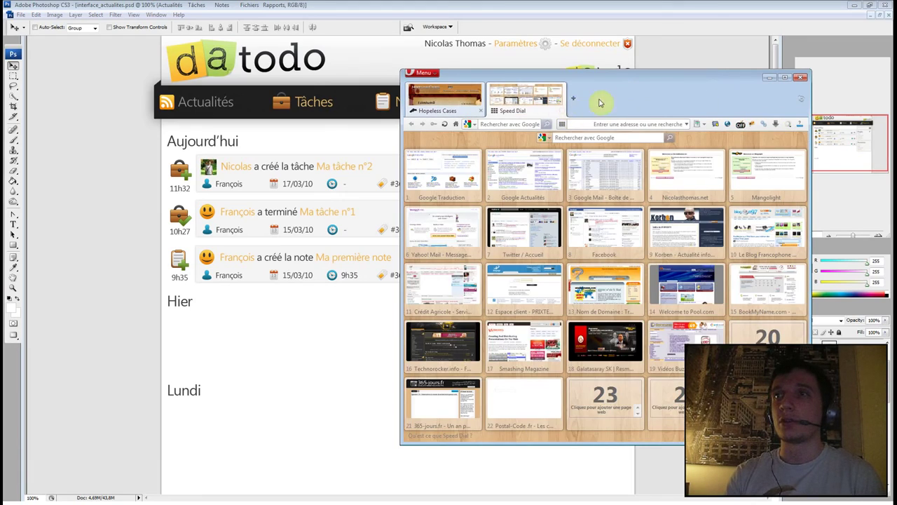
left_click(531, 101)
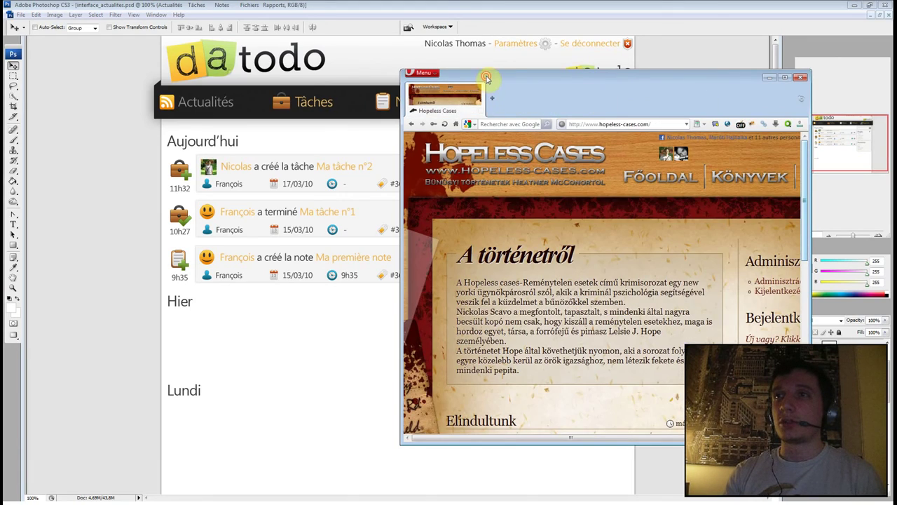
double_click(486, 80)
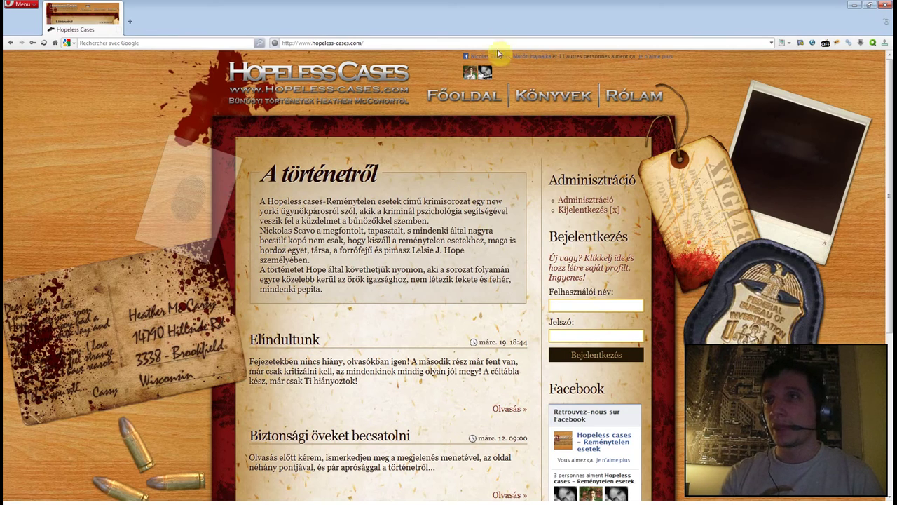
mouse_move(341, 5)
left_mouse_down()
mouse_move(487, 44)
mouse_move(705, 124)
mouse_move(702, 100)
left_mouse_up()
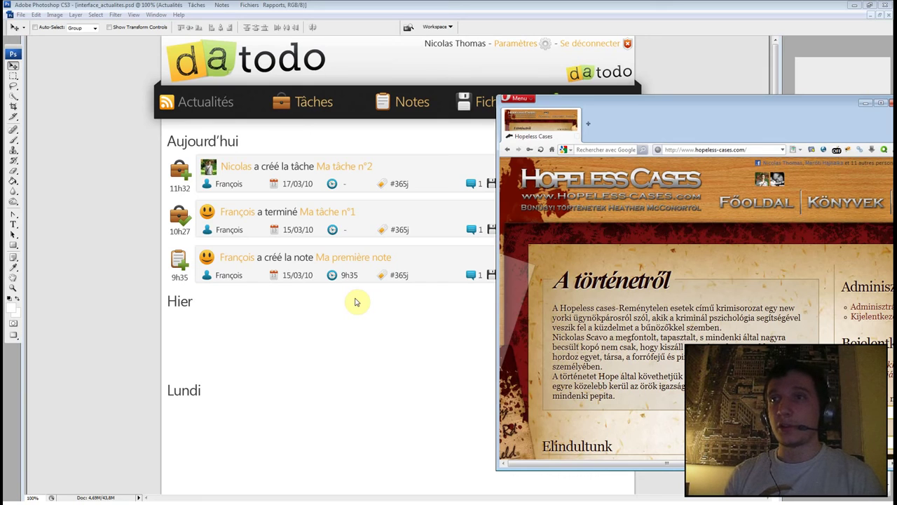
left_click(422, 5)
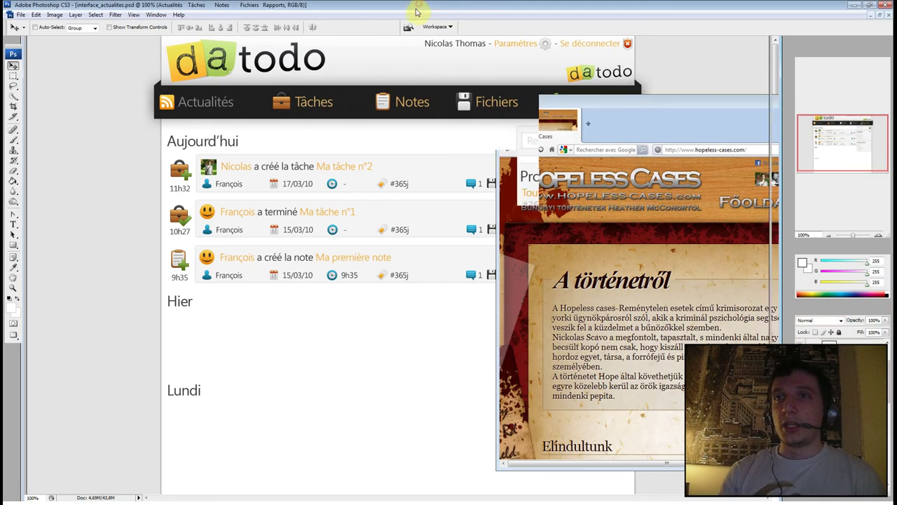